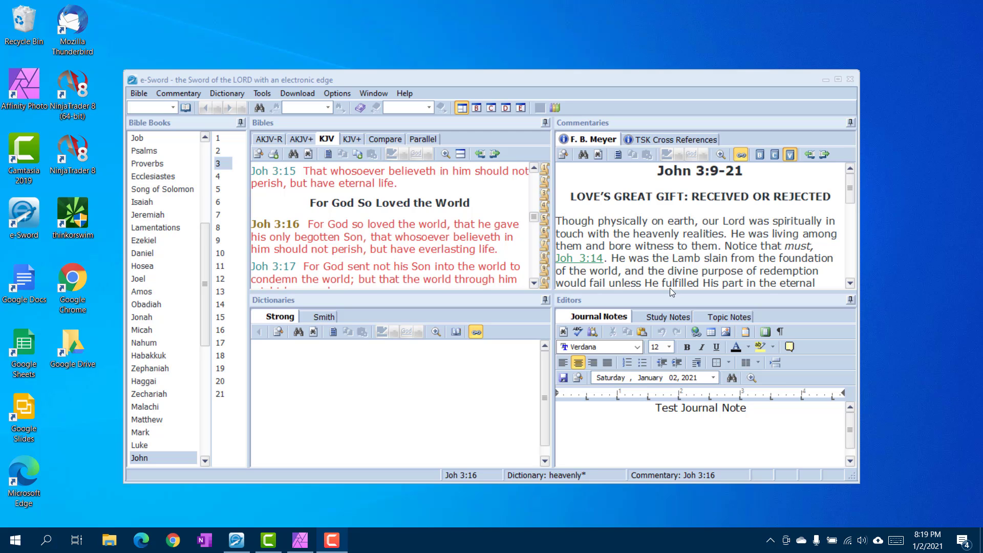
In File Explorer, delete journal.jnlx from OneDrive's e-Sword folder and close the window
click(109, 540)
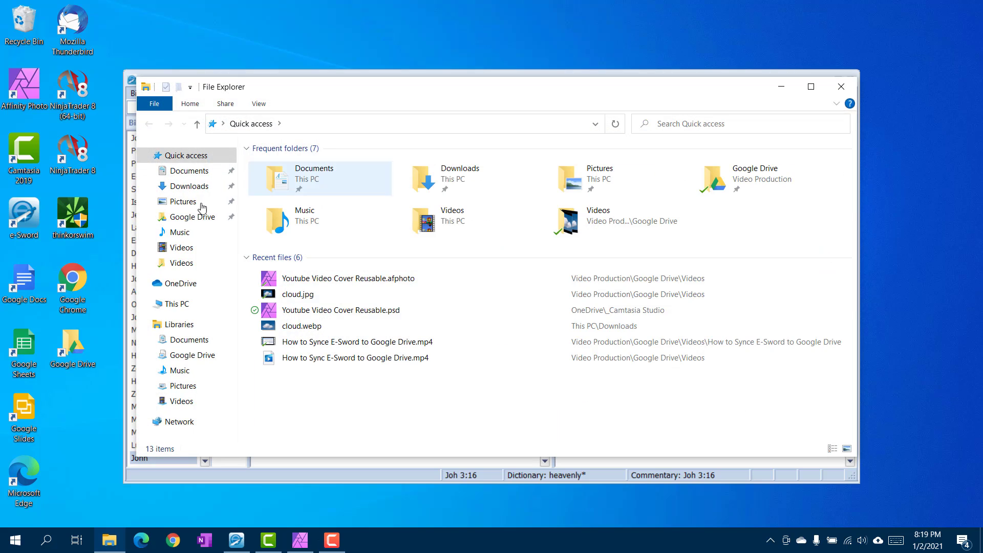
click(178, 285)
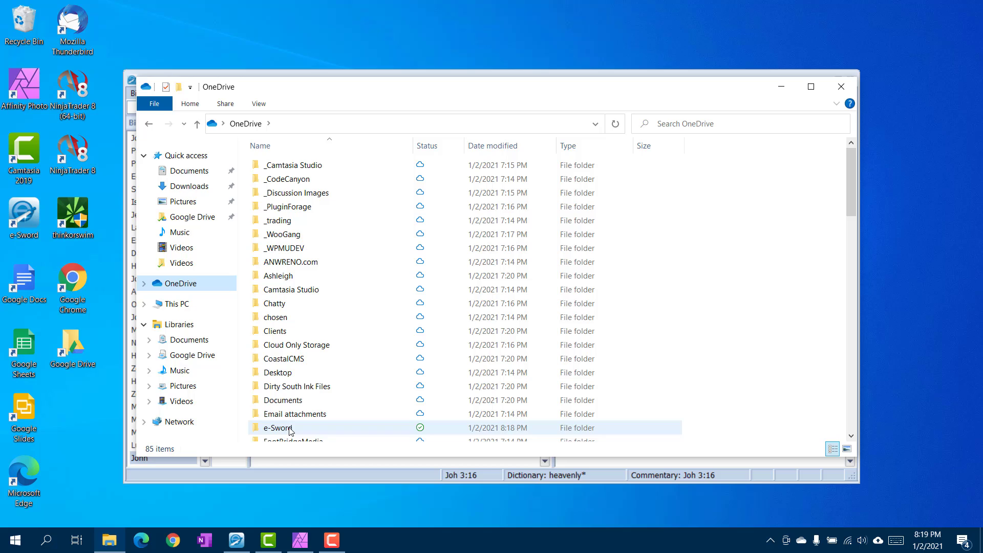
double_click(287, 428)
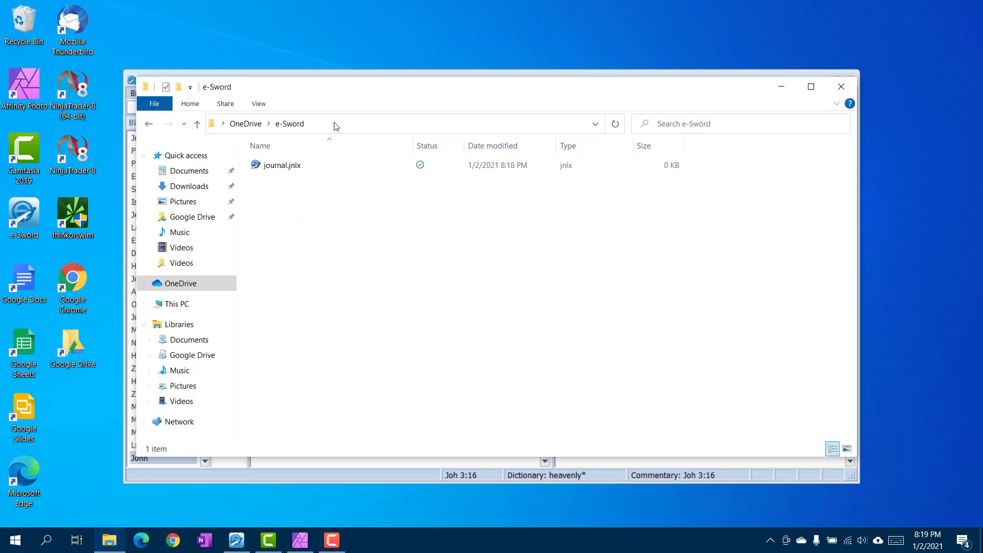
click(275, 168)
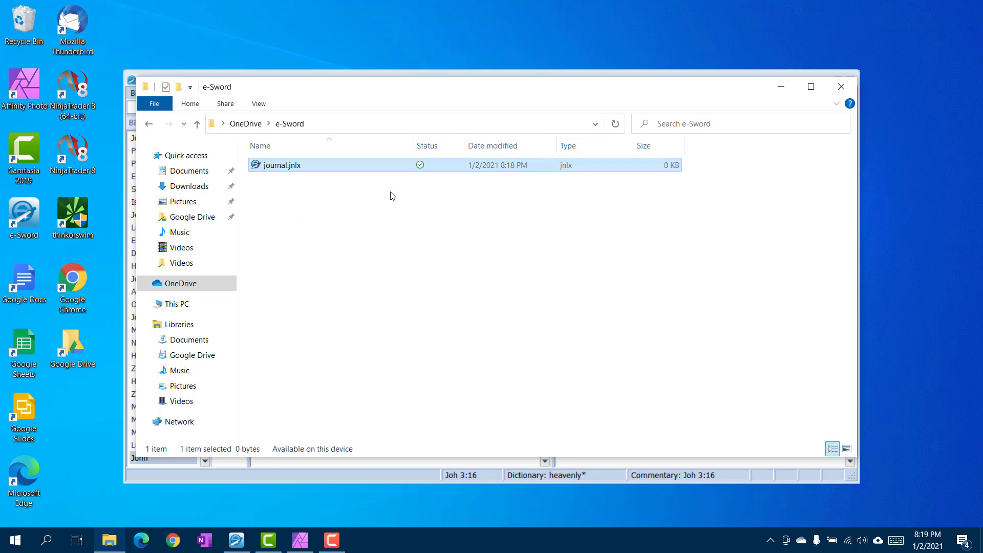
key(Delete)
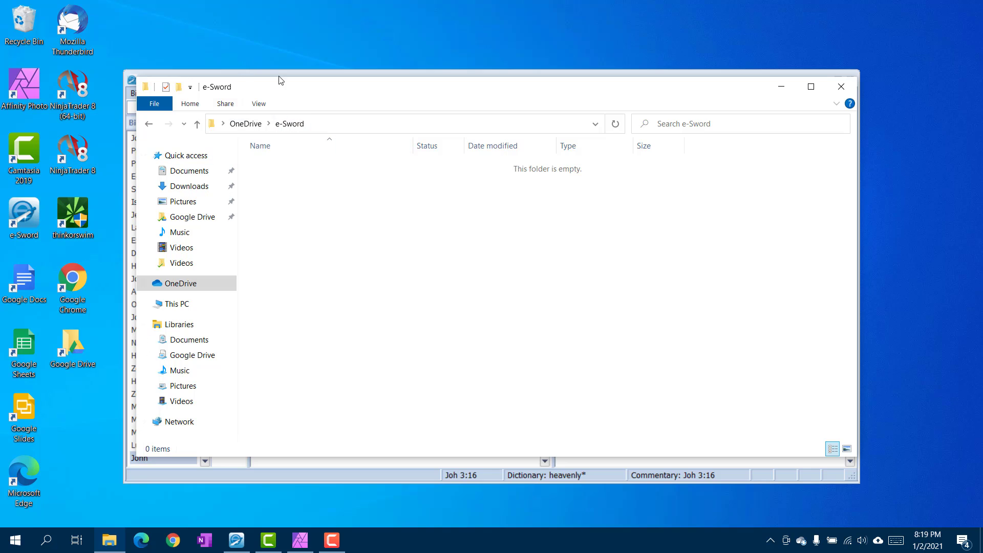
click(241, 123)
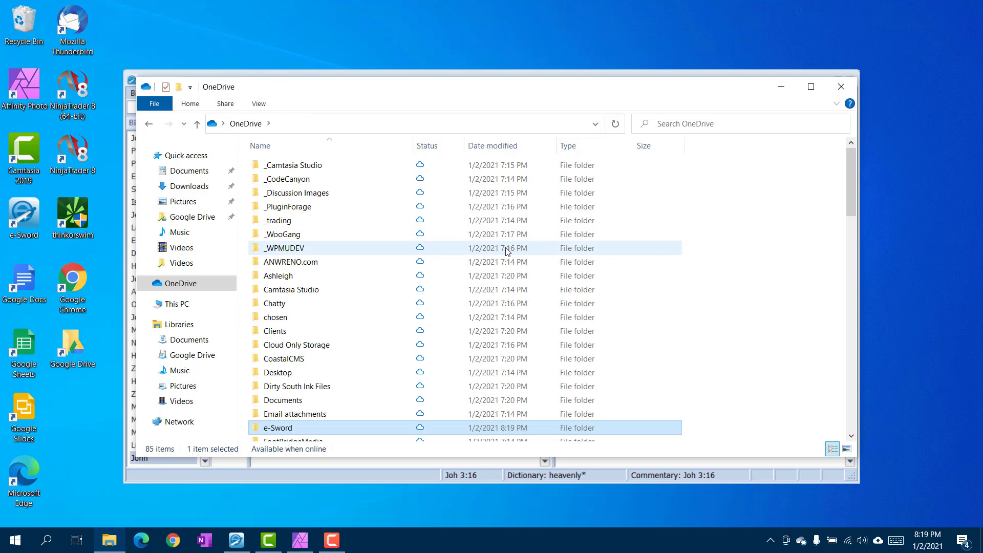
click(842, 87)
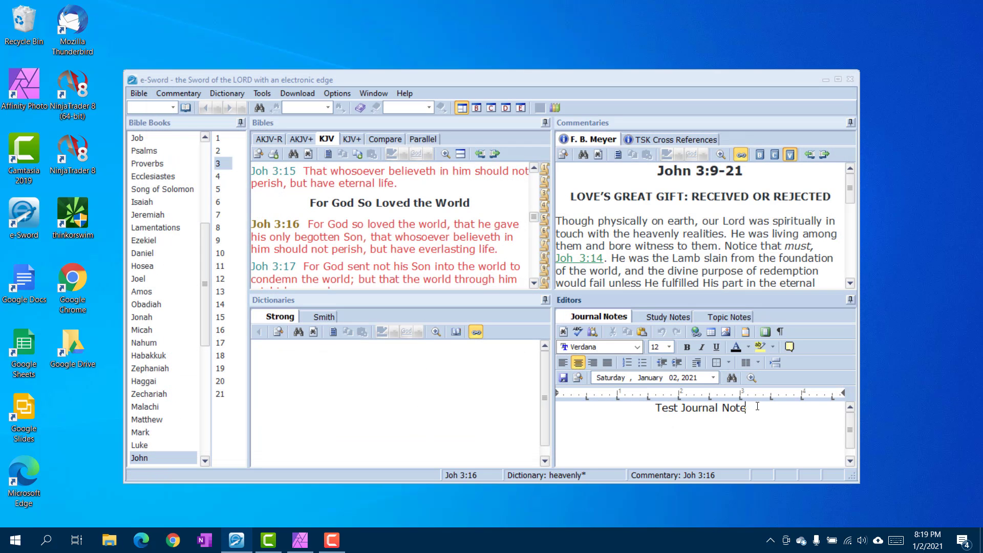
Review the existing study, topic and journal notes in the e-Sword editors
click(664, 318)
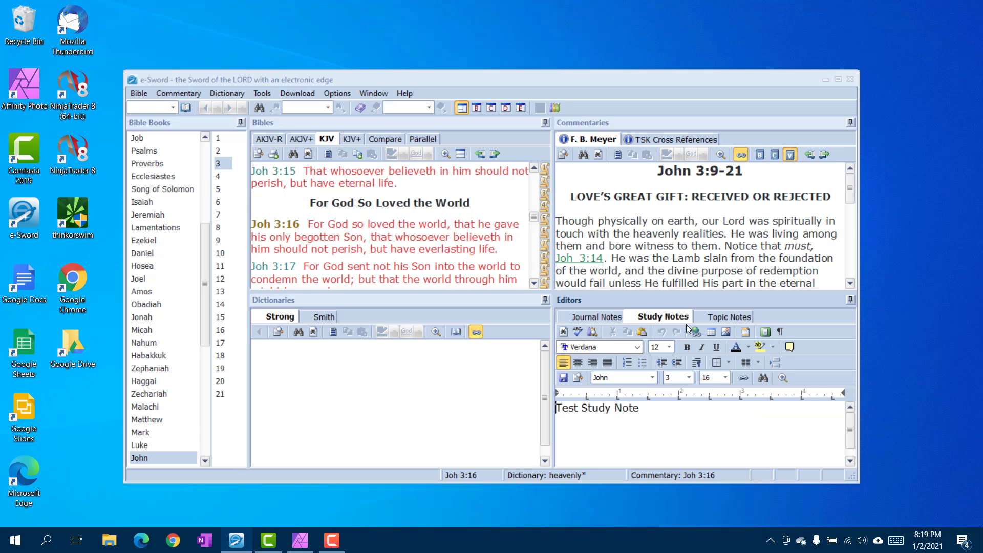
click(738, 319)
click(598, 317)
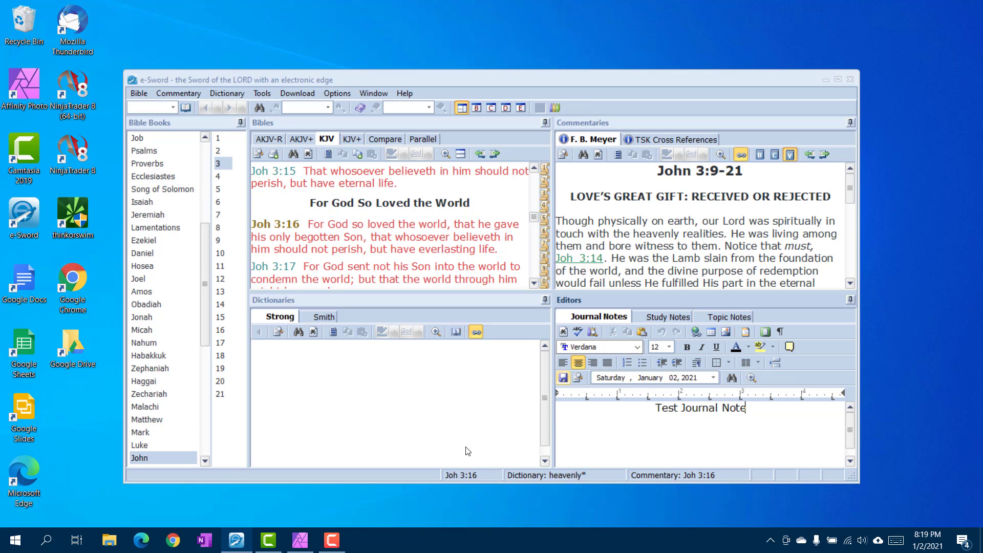
In File Explorer, examine the user files stored in the e-Sword folder under Documents
click(109, 540)
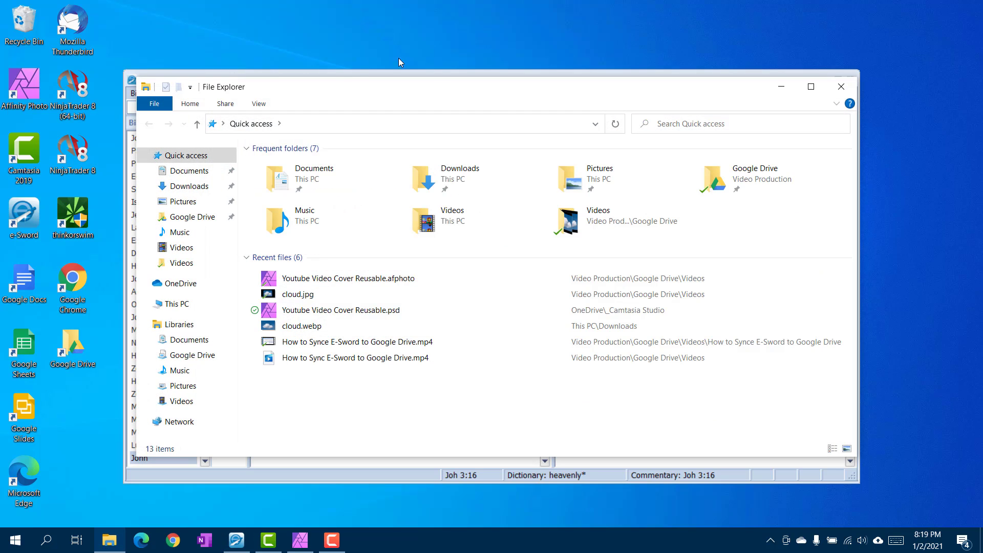
click(193, 175)
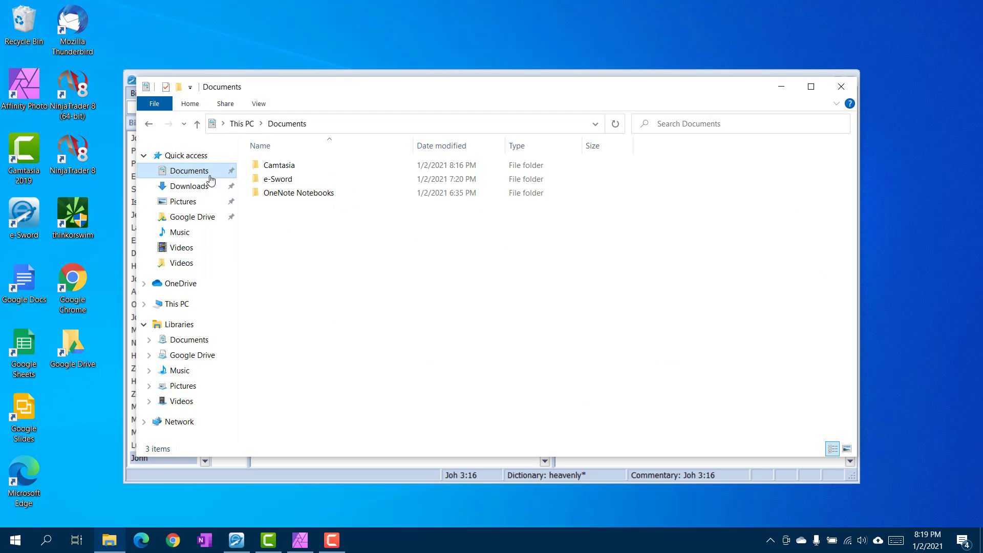
double_click(286, 181)
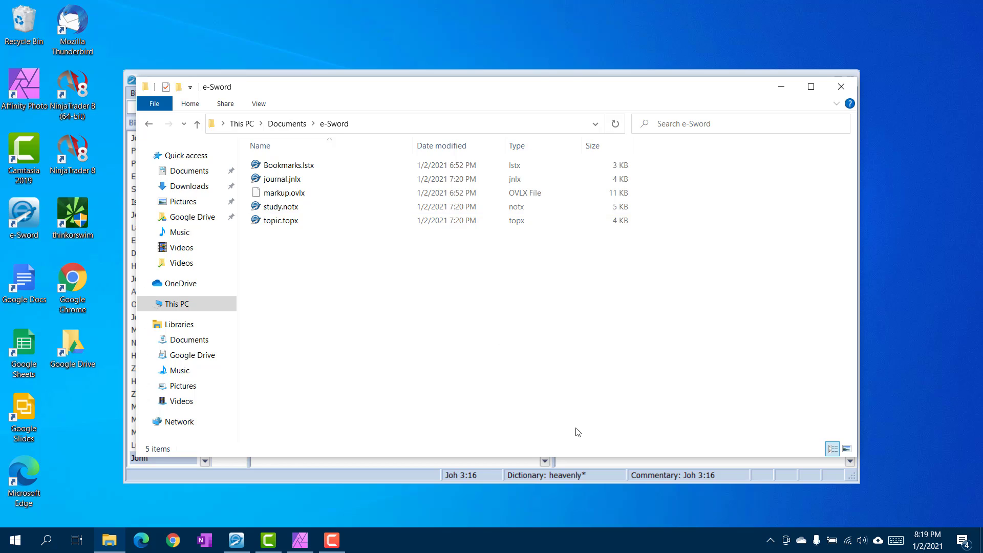
click(287, 123)
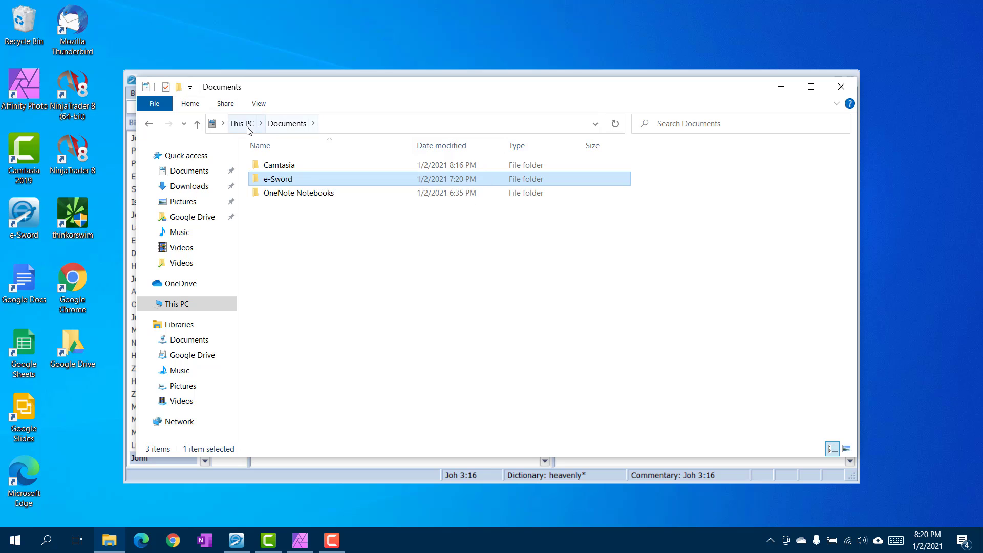
double_click(273, 180)
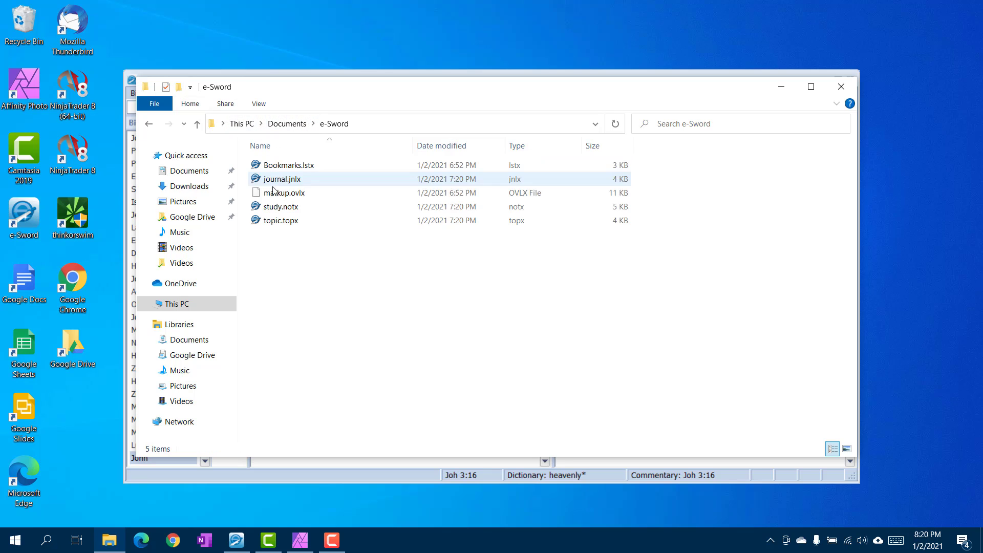
drag(355, 311, 310, 164)
click(503, 234)
click(881, 341)
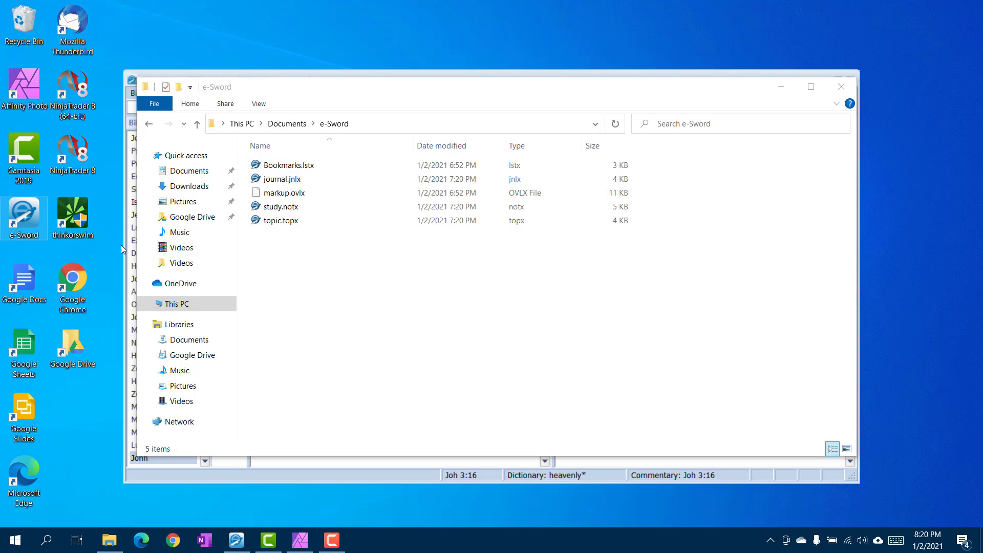
Check the contents of OneDrive's e-Sword folder and close File Explorer
click(174, 285)
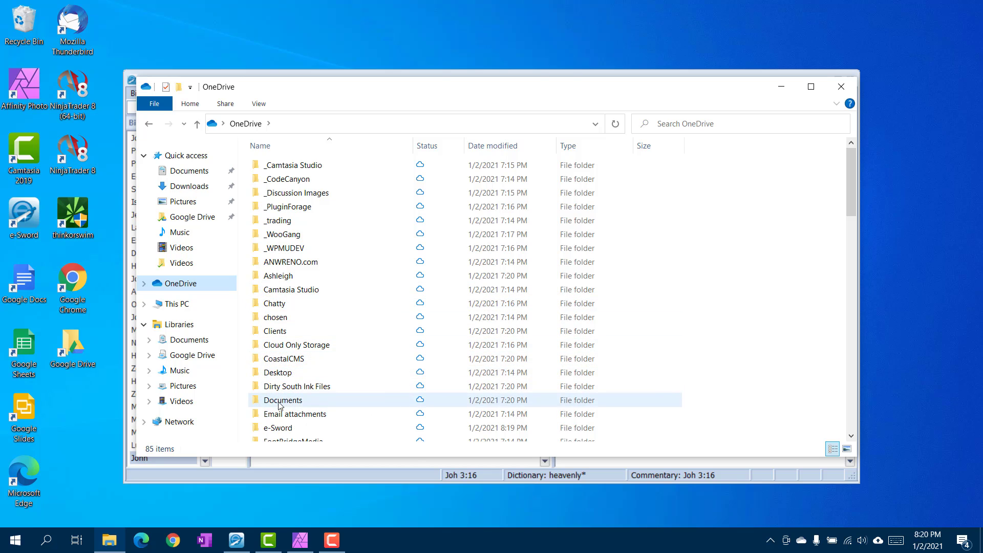
double_click(273, 429)
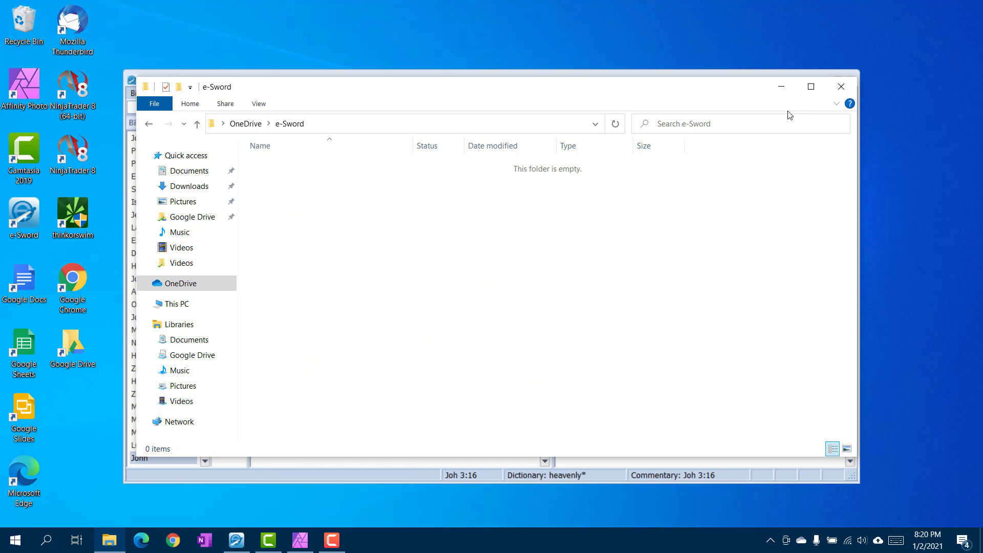
click(845, 87)
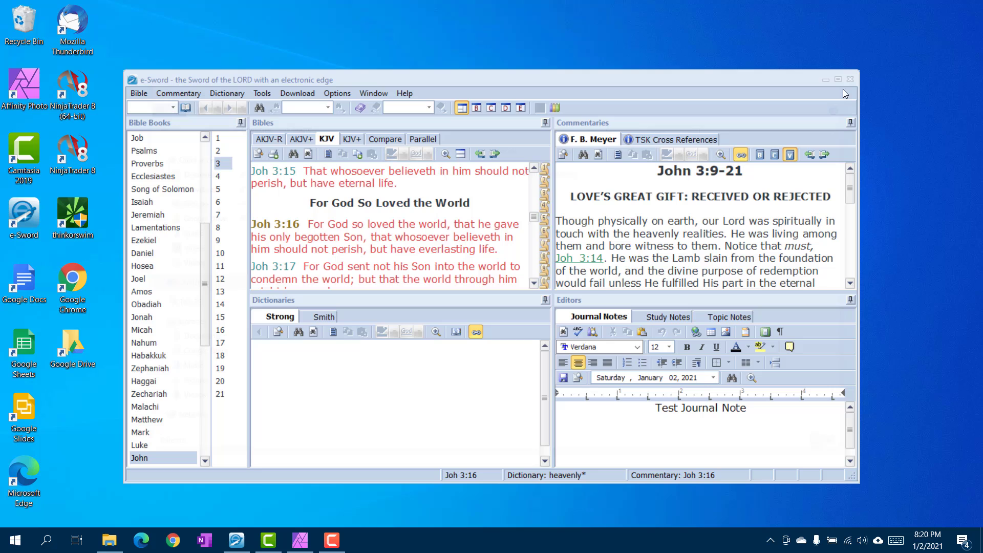
In e-Sword's resource settings, set the user files location to the e-Sword folder in OneDrive and apply the change
click(339, 95)
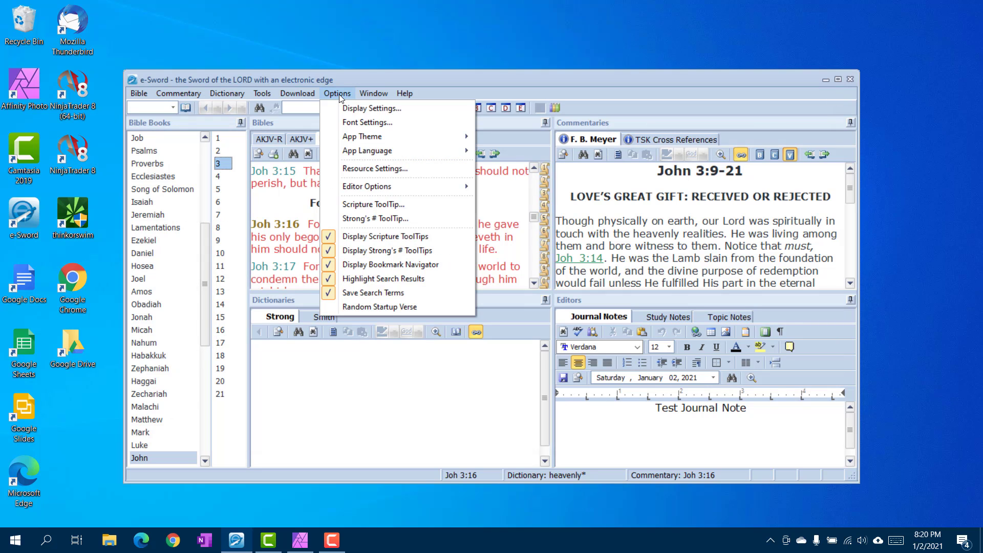
click(382, 170)
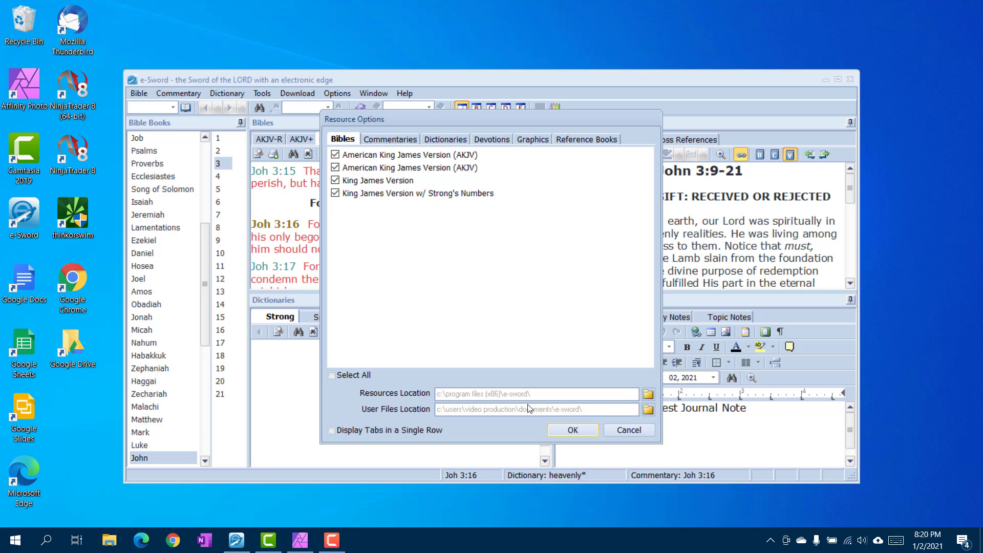
click(649, 411)
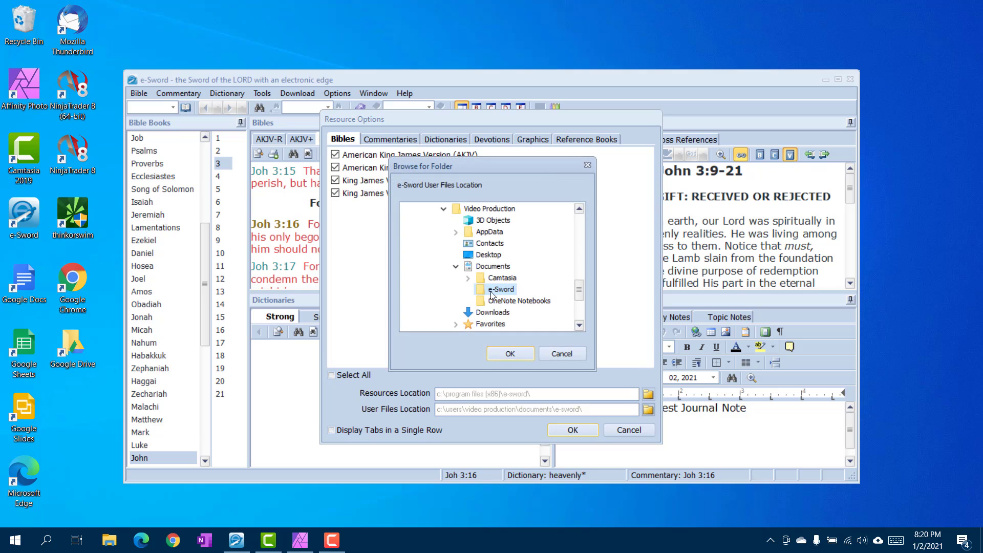
click(456, 267)
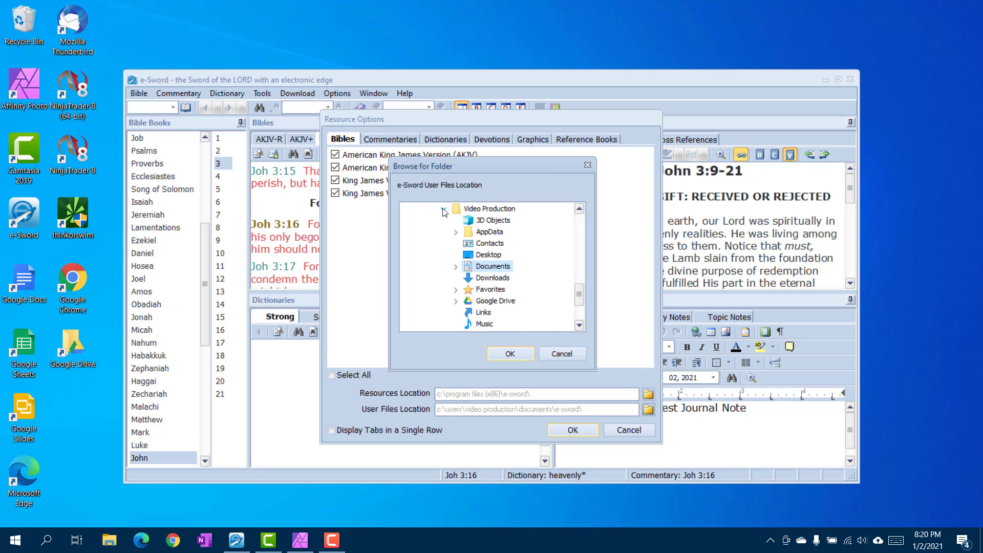
click(443, 209)
click(431, 271)
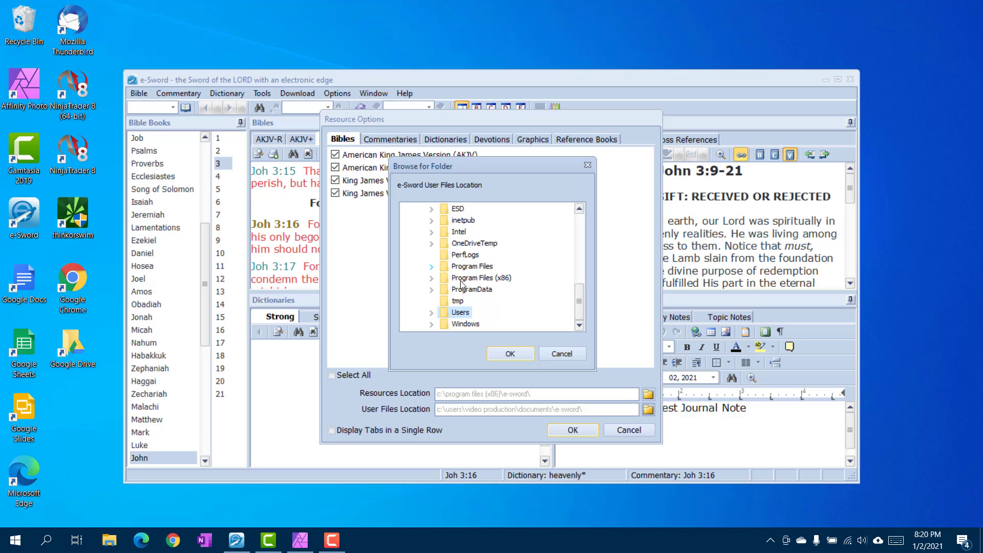
drag(579, 302, 600, 215)
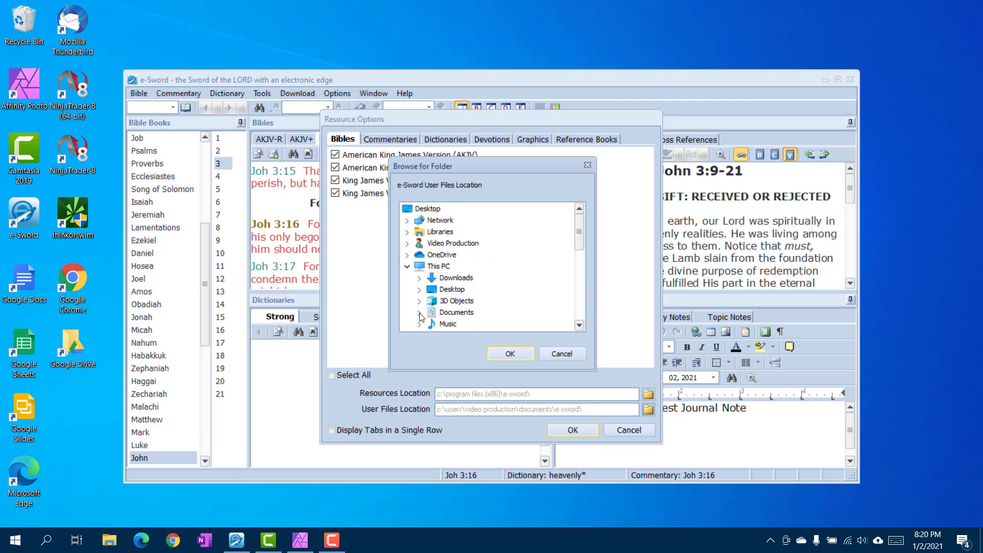
click(409, 255)
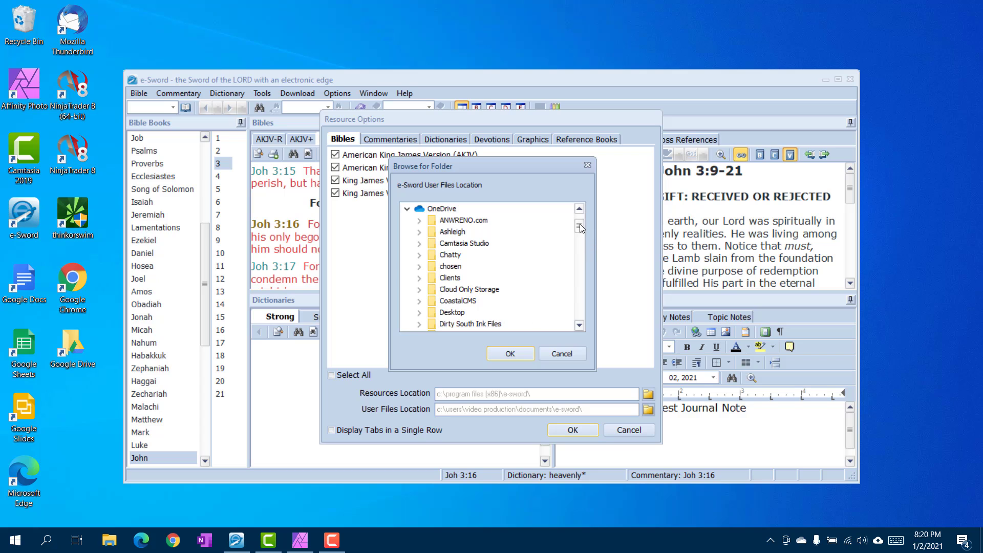
drag(580, 228, 579, 236)
click(444, 255)
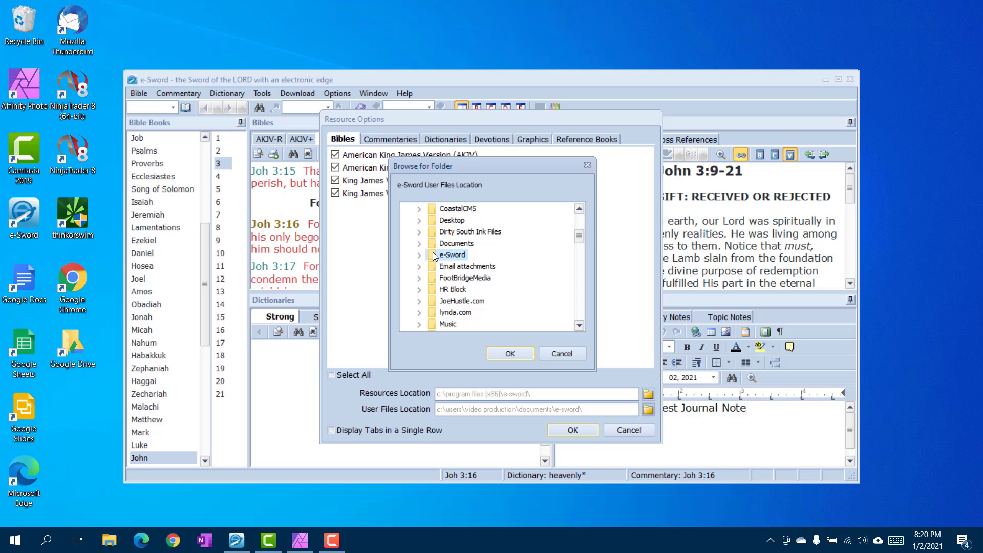
click(514, 353)
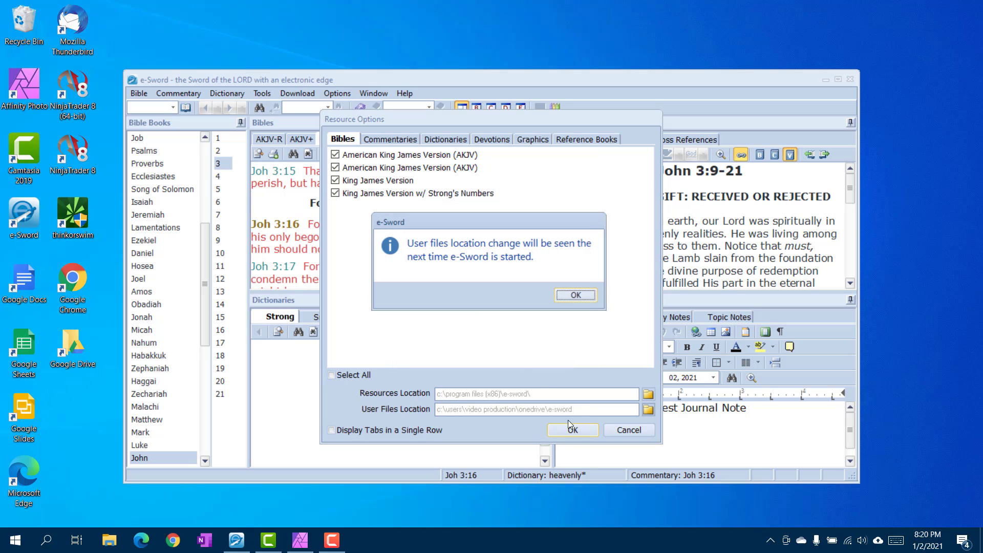
click(576, 295)
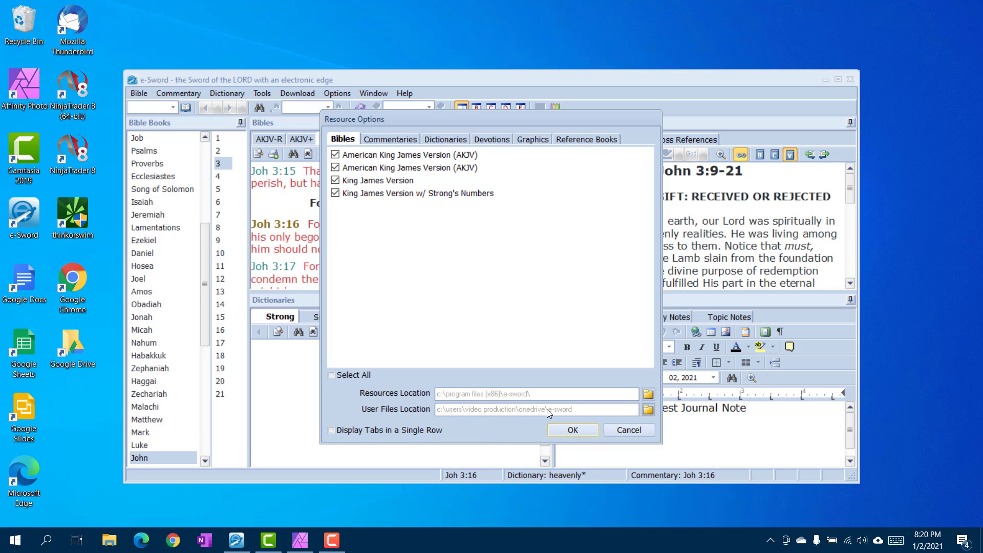
click(580, 428)
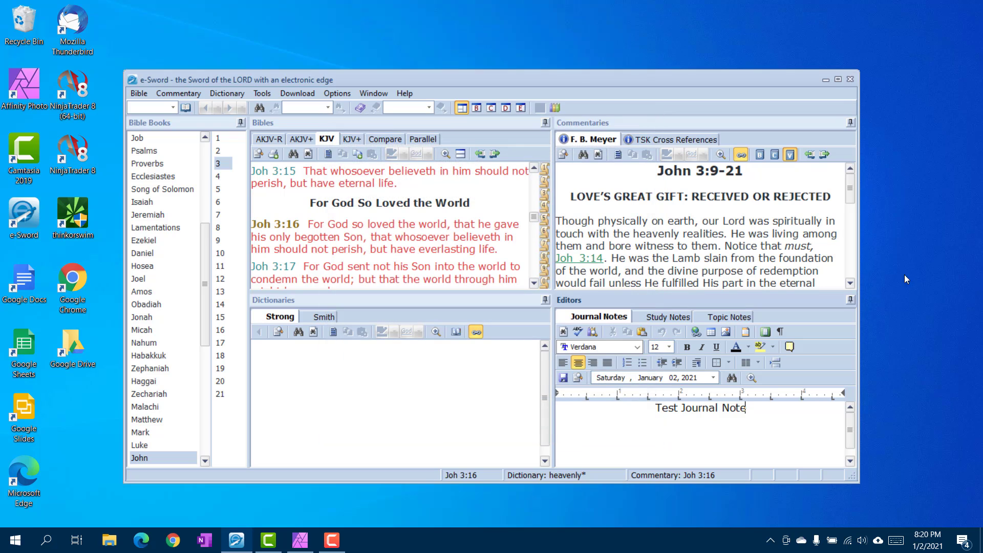
Restart e-Sword and dismiss the tip of the day
click(850, 80)
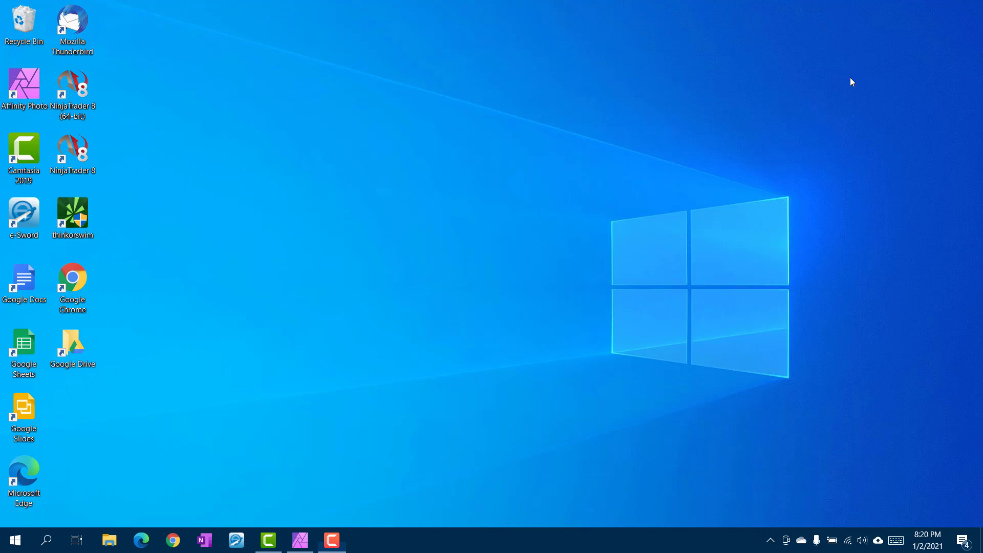
click(238, 543)
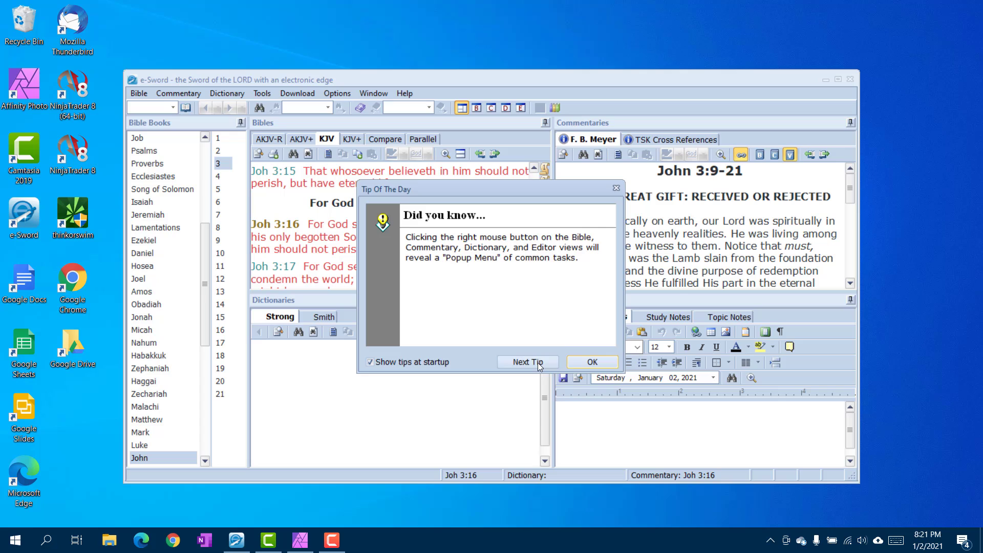
click(578, 363)
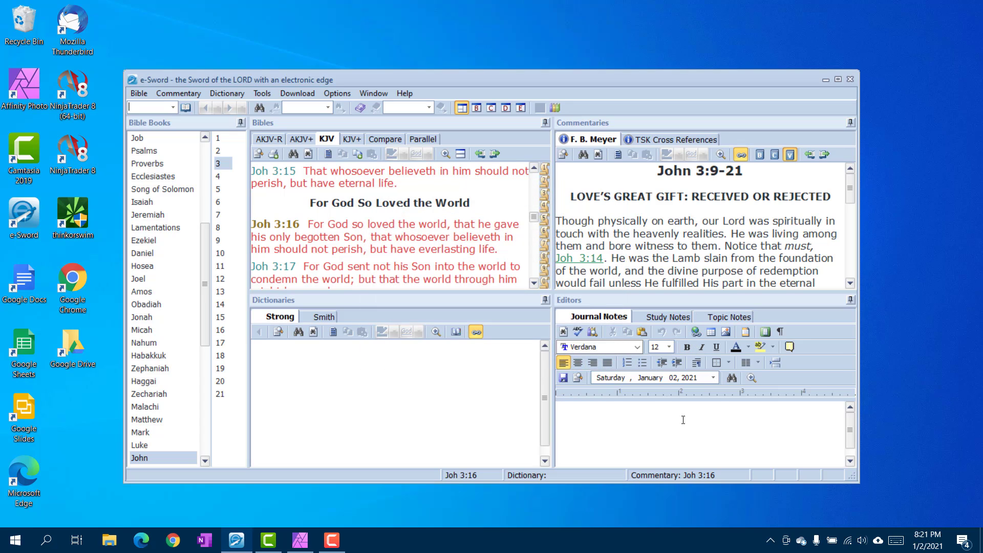
Check the topic, study and journal note editors for existing notes after the restart
click(729, 317)
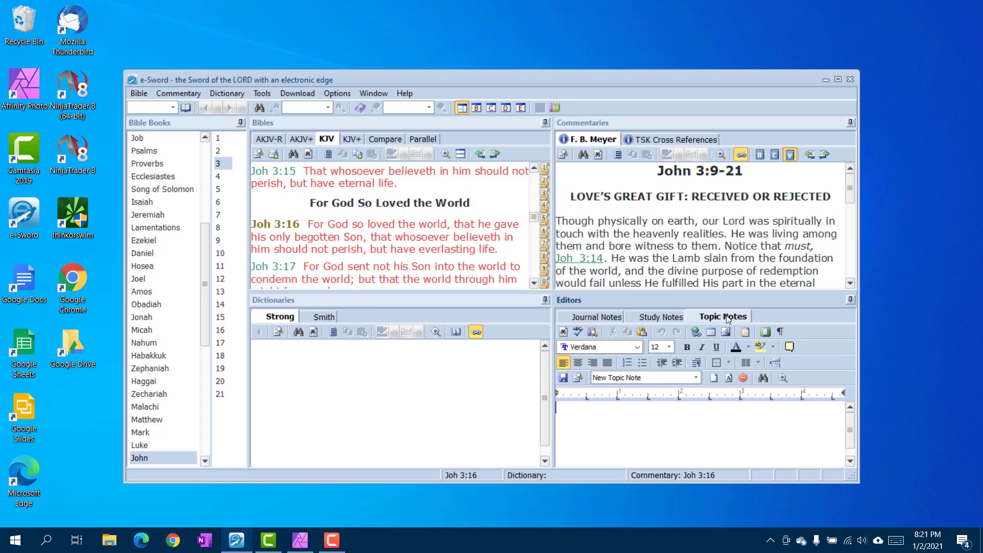
click(664, 316)
click(596, 316)
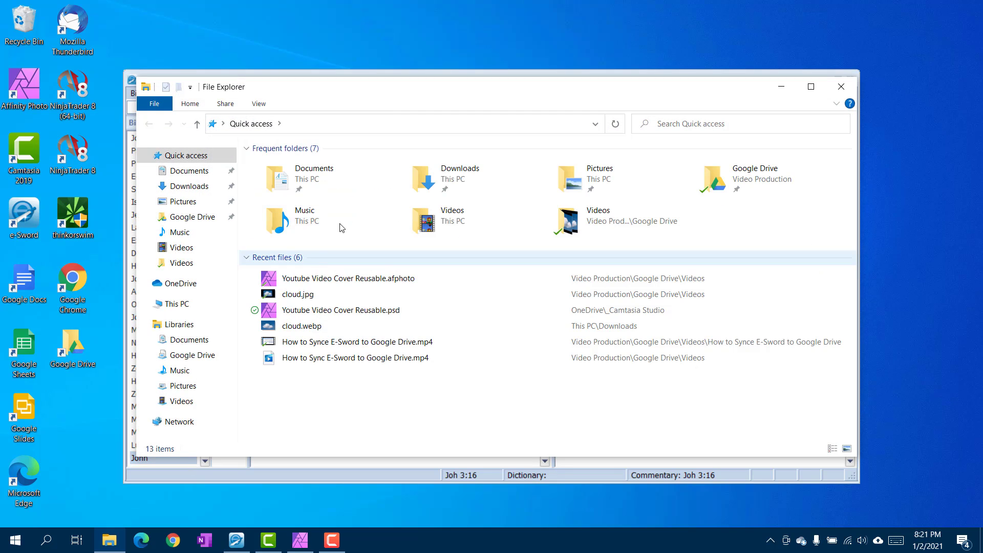
Copy all the user files, from Bookmarks.lstx to topic.topx, in the e-Sword folder under Documents
double_click(276, 179)
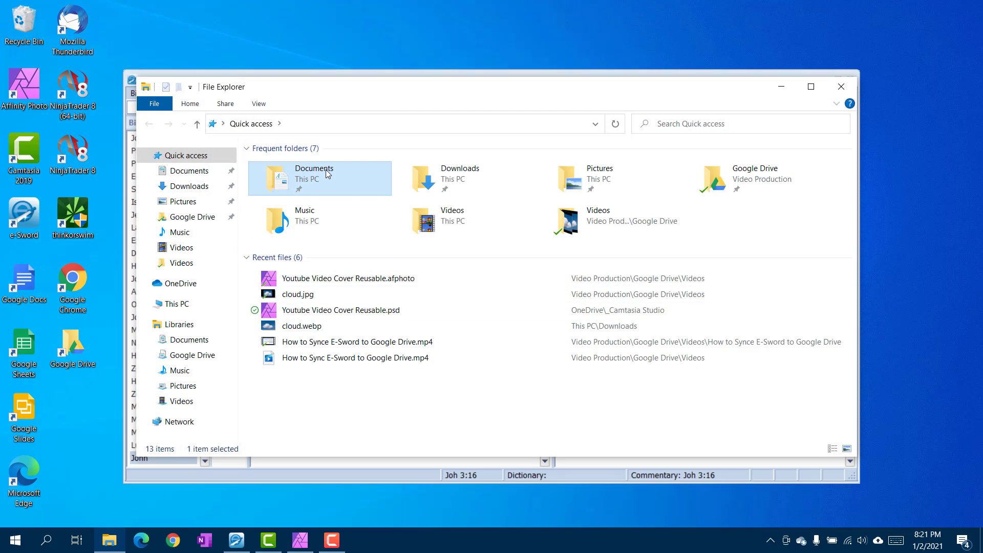
double_click(258, 179)
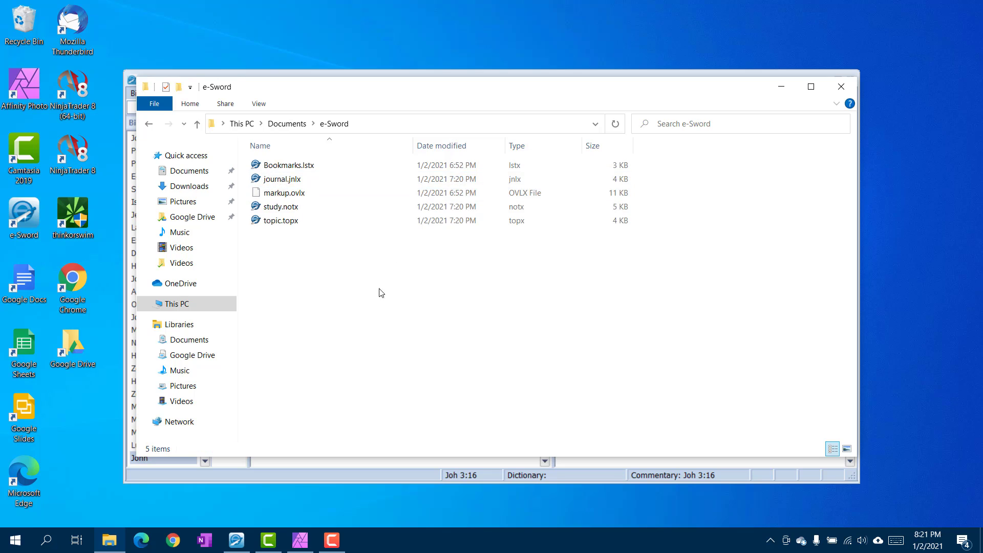
drag(379, 291, 244, 155)
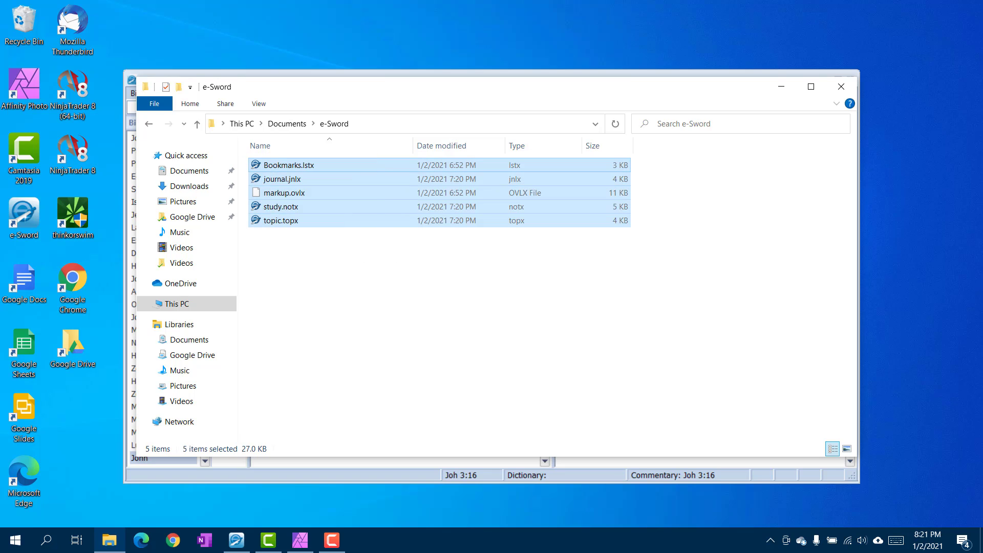
click(499, 551)
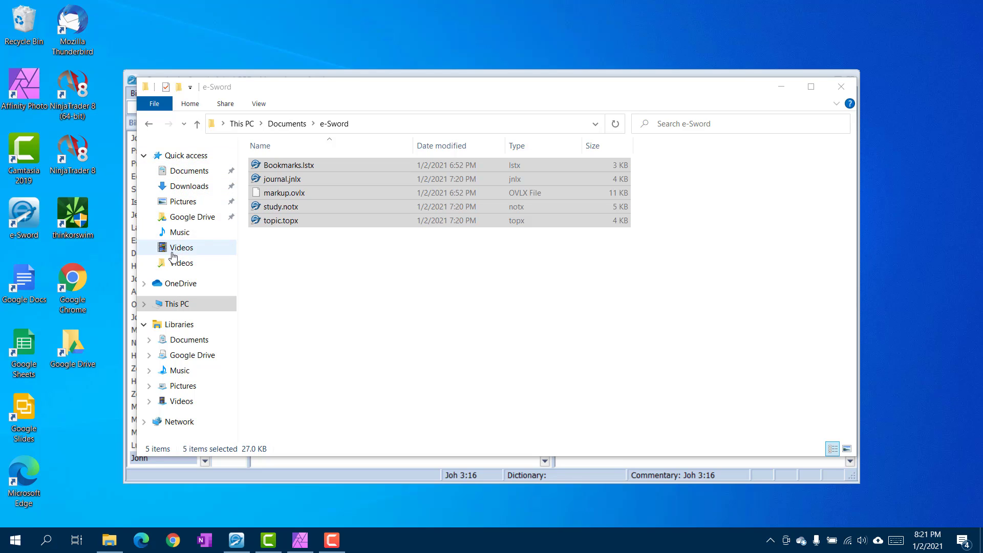
Delete all the files in OneDrive's e-Sword folder
click(144, 284)
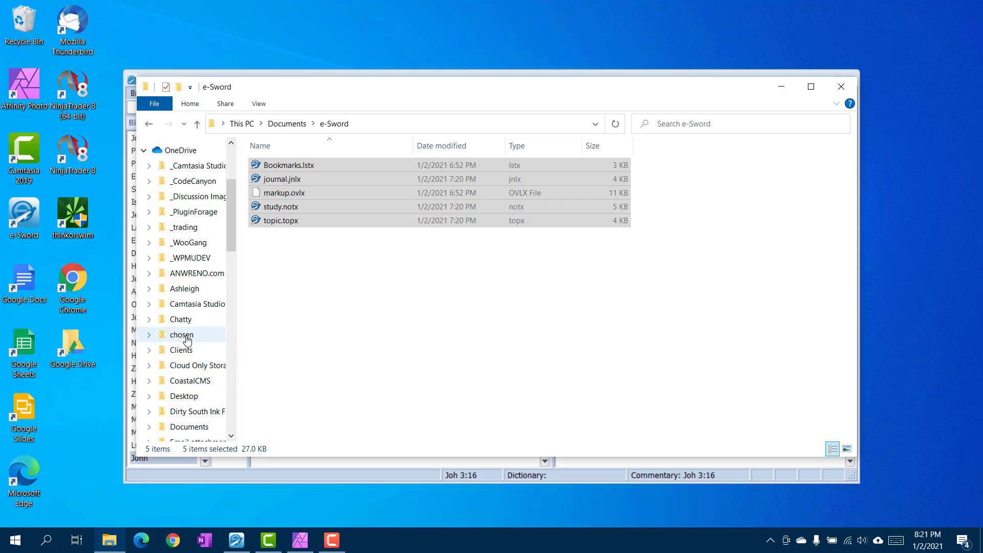
scroll(210, 425, down, 6)
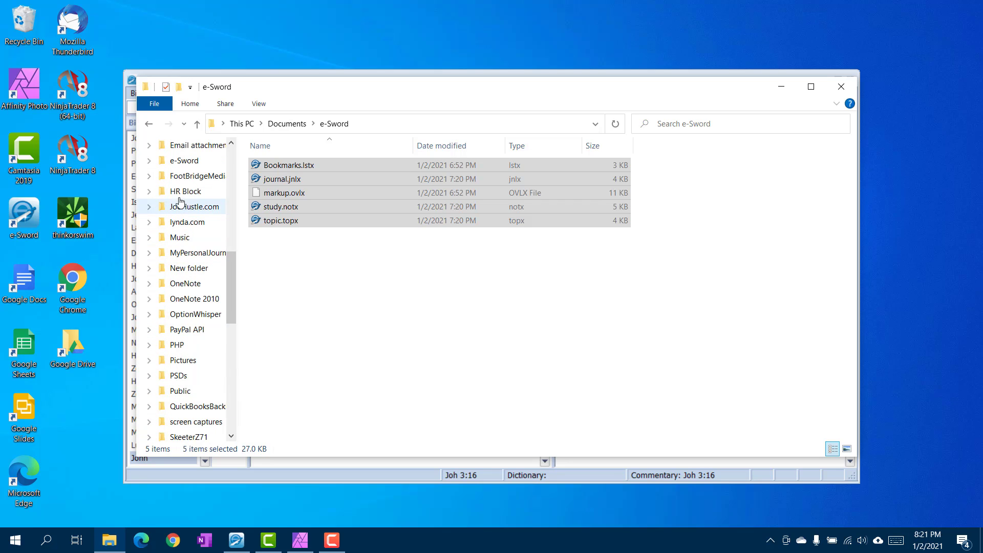
click(190, 164)
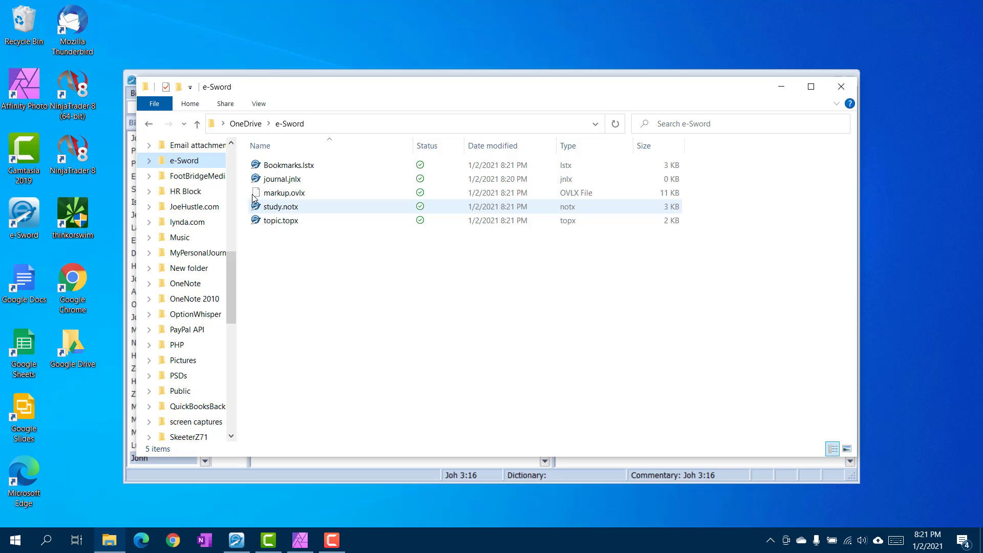
drag(307, 312, 259, 136)
mouse_move(300, 540)
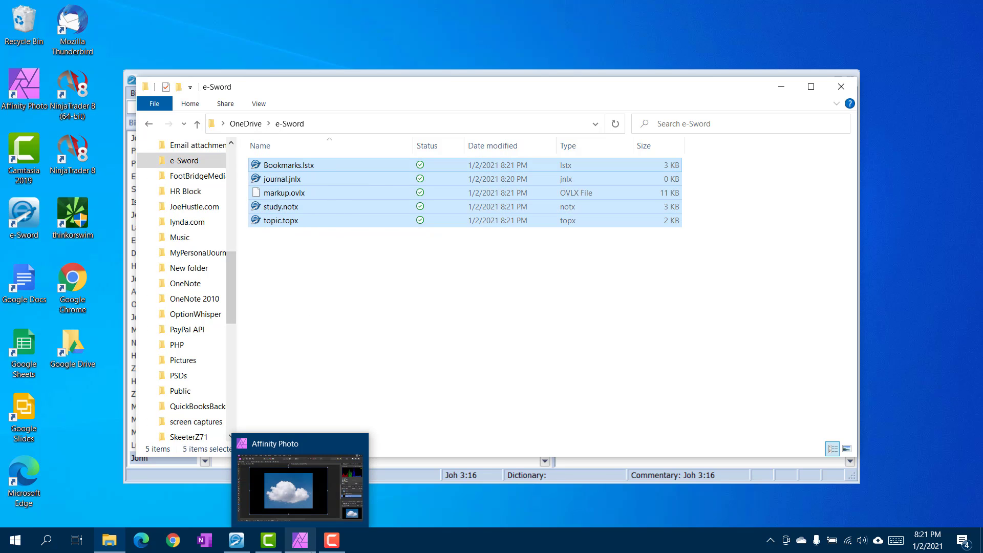
key(Delete)
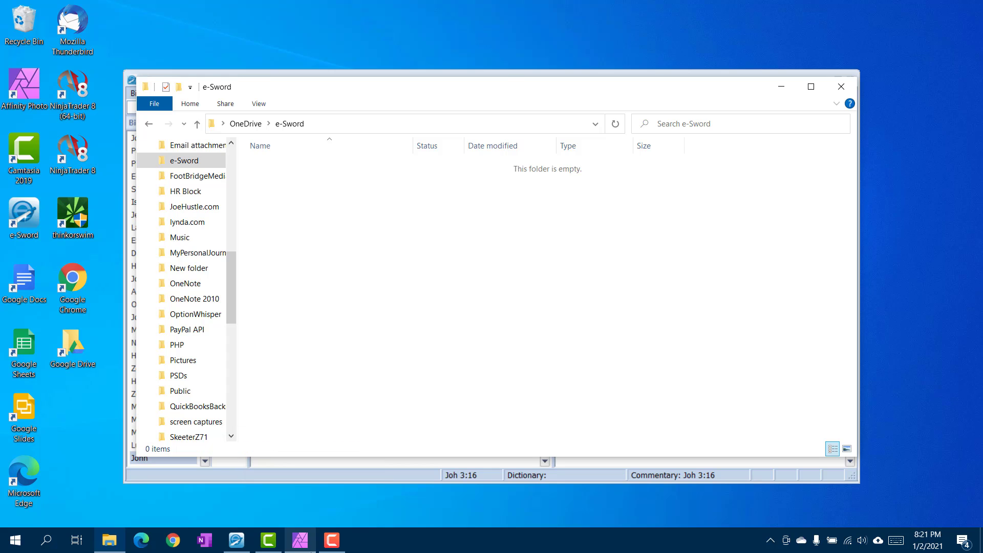
Put the copied user files into OneDrive's e-Sword folder and clear File Explorer and Affinity Photo off the screen
click(300, 540)
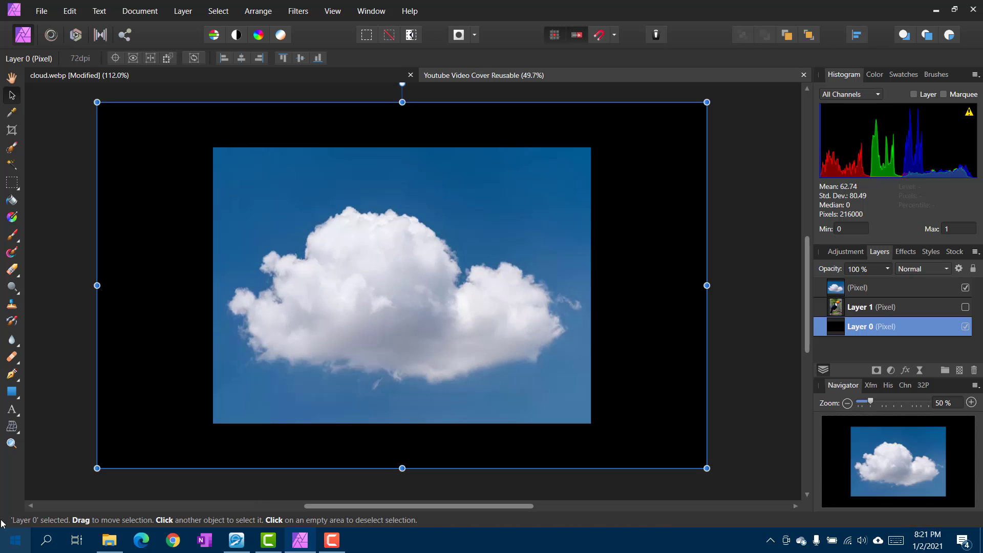
click(109, 540)
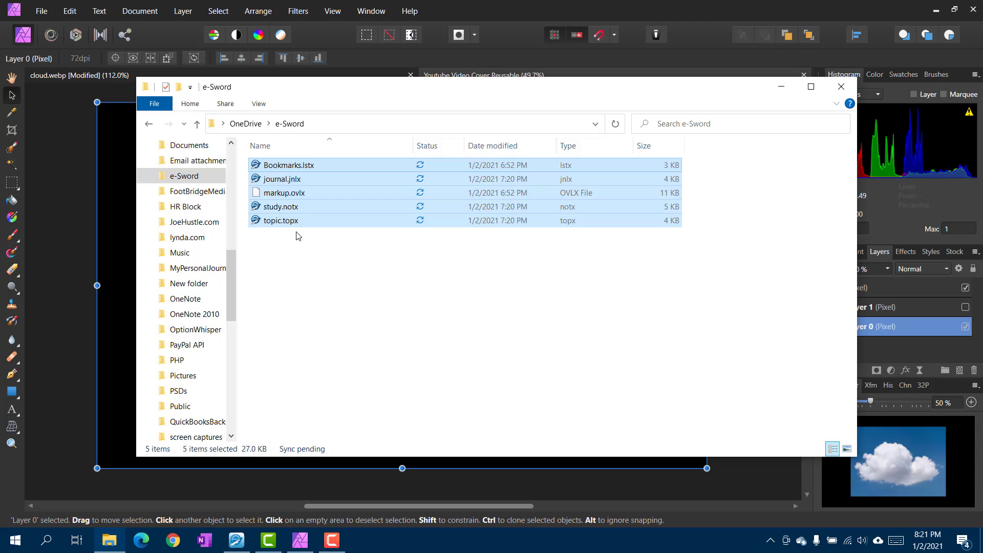
key(Delete)
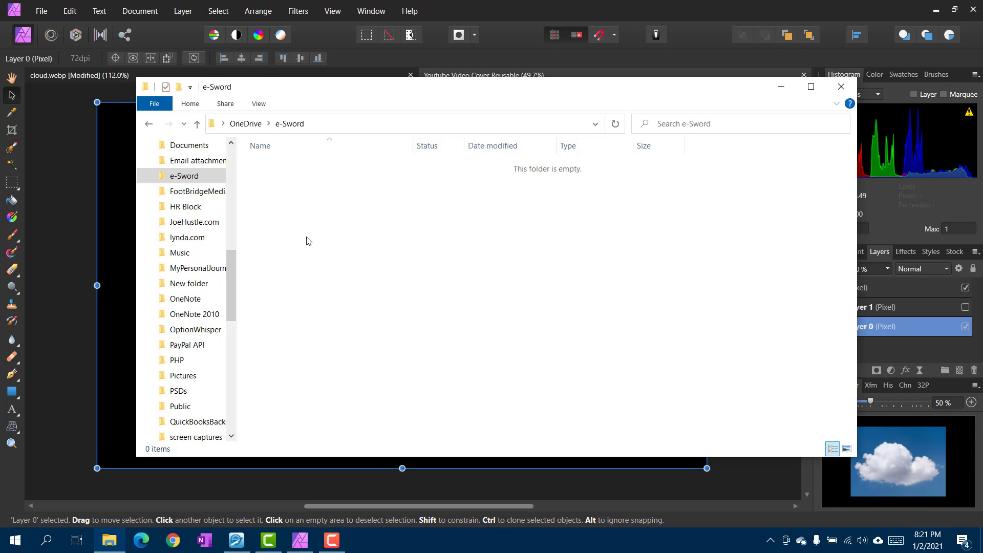
key(ctrl+z)
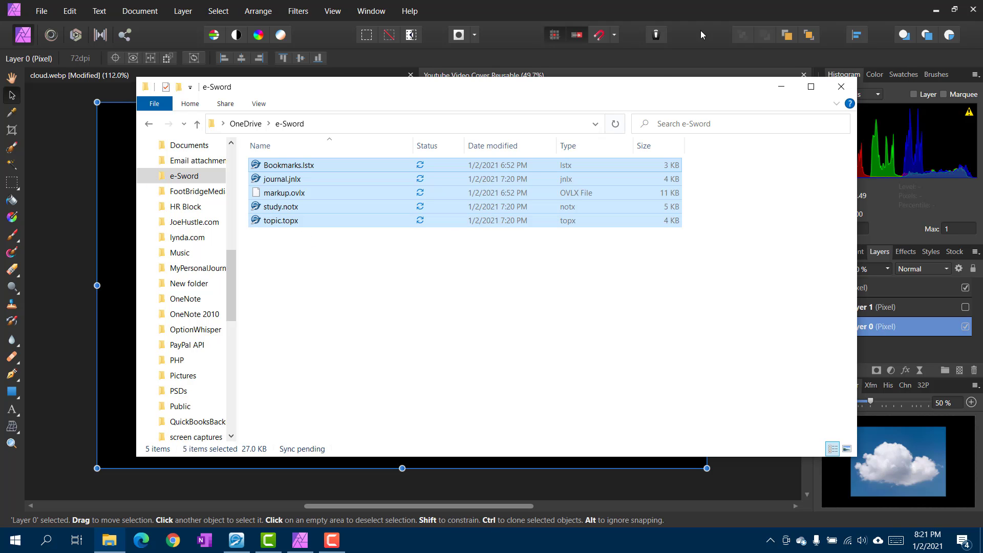
click(841, 87)
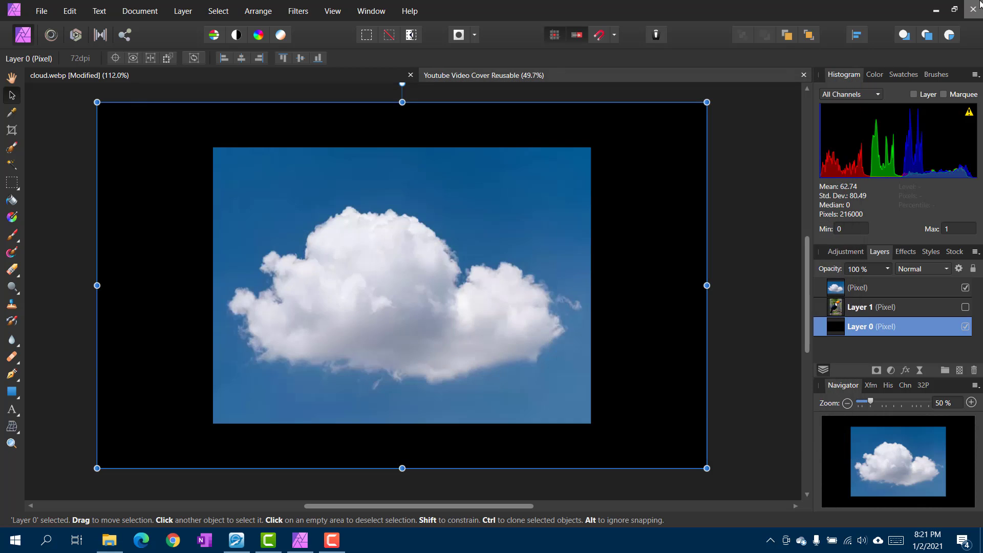
click(937, 10)
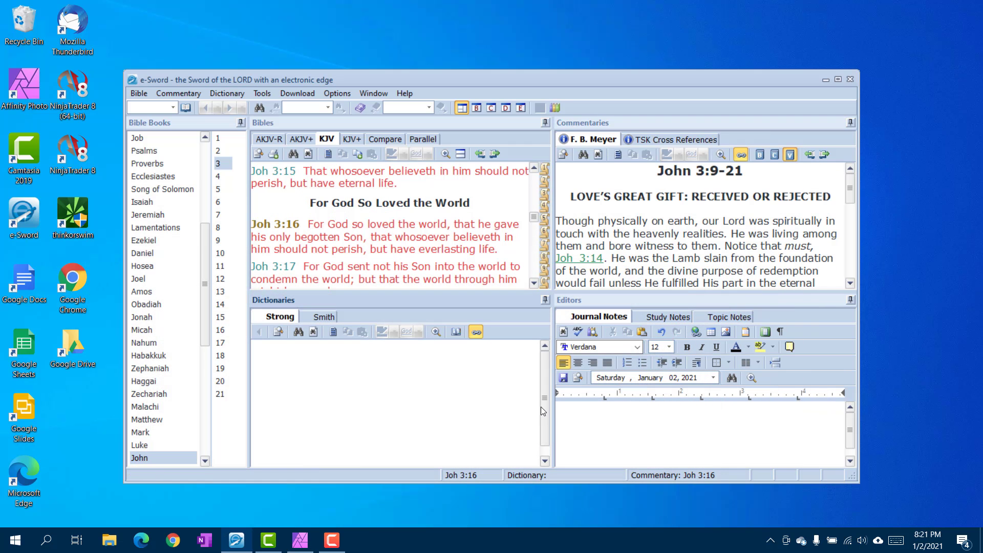
Restart e-Sword to load the user files from OneDrive and dismiss the tip of the day
click(850, 78)
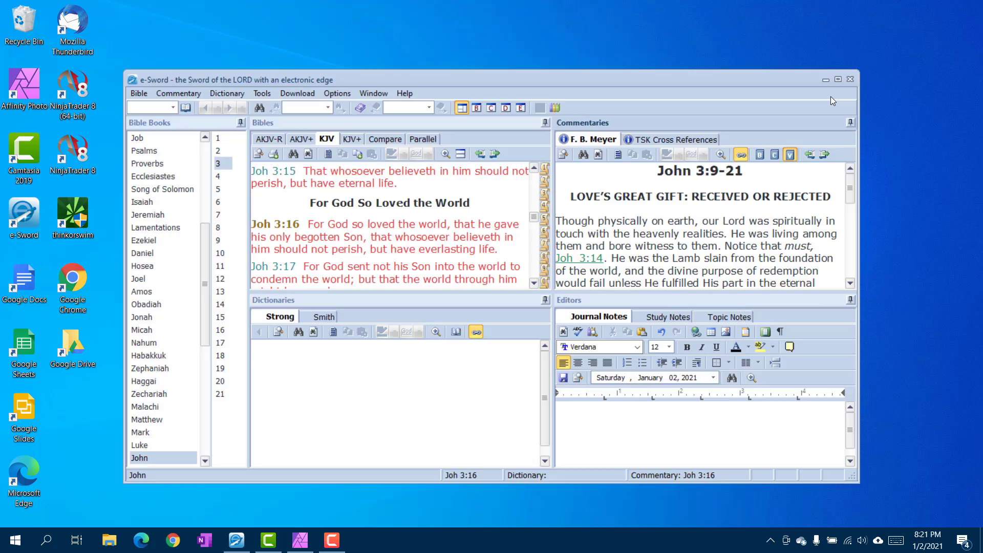
click(234, 543)
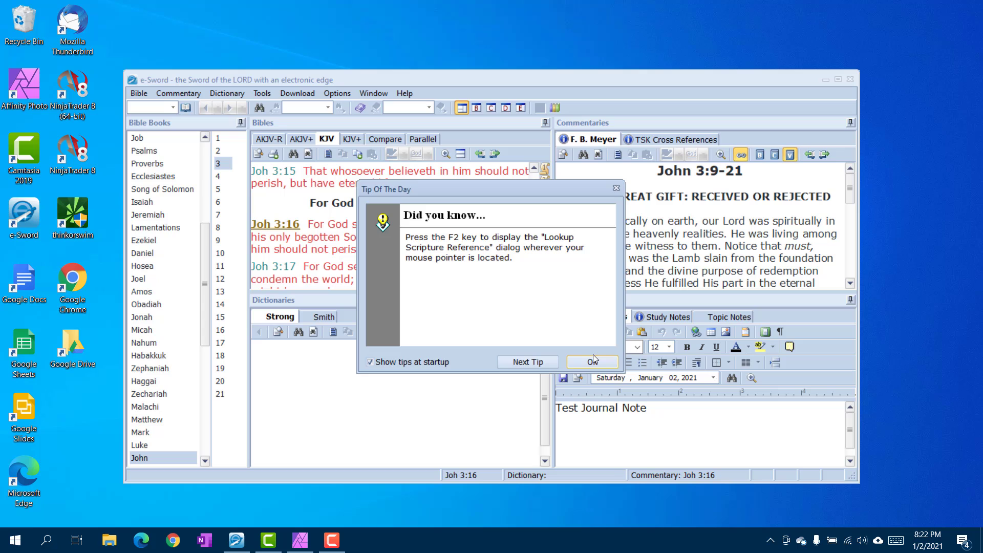
click(582, 364)
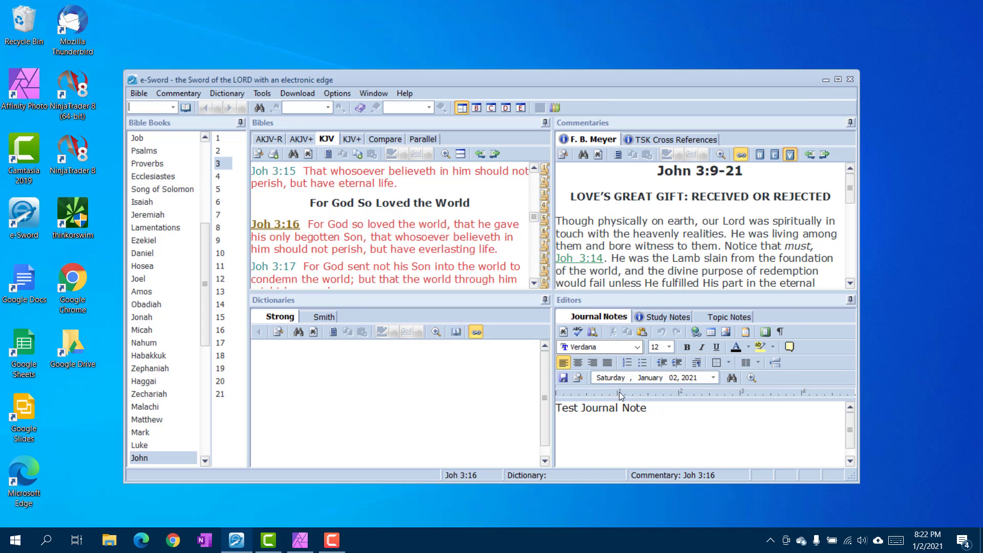
Check the study and topic note editors for the notes copied to OneDrive
click(665, 317)
click(734, 318)
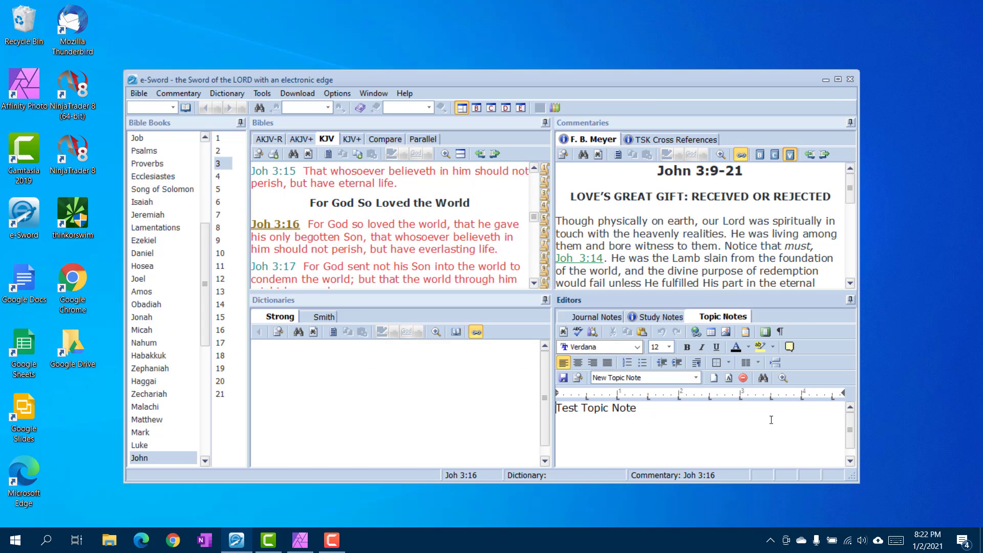
click(628, 179)
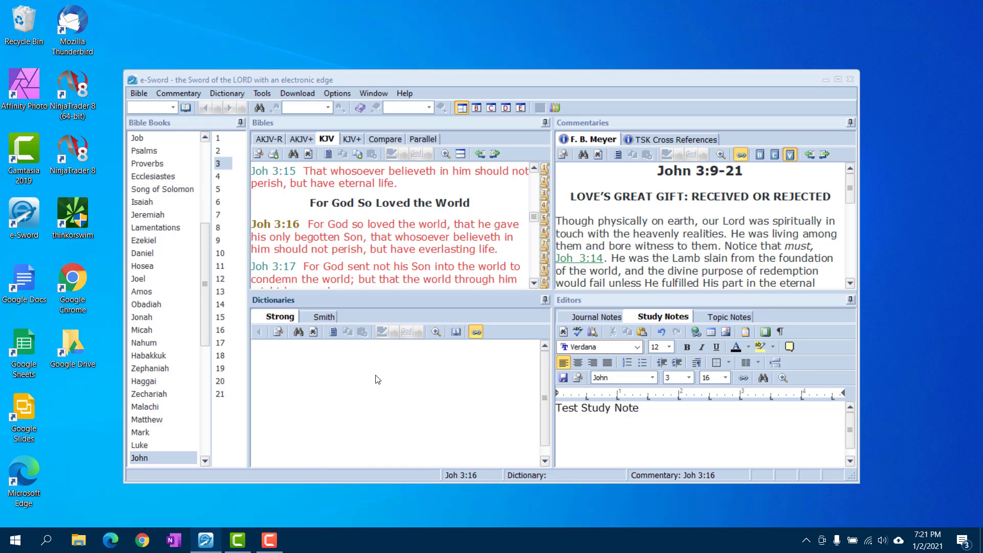
Switch to Chrome and open biblesupport.com
click(142, 540)
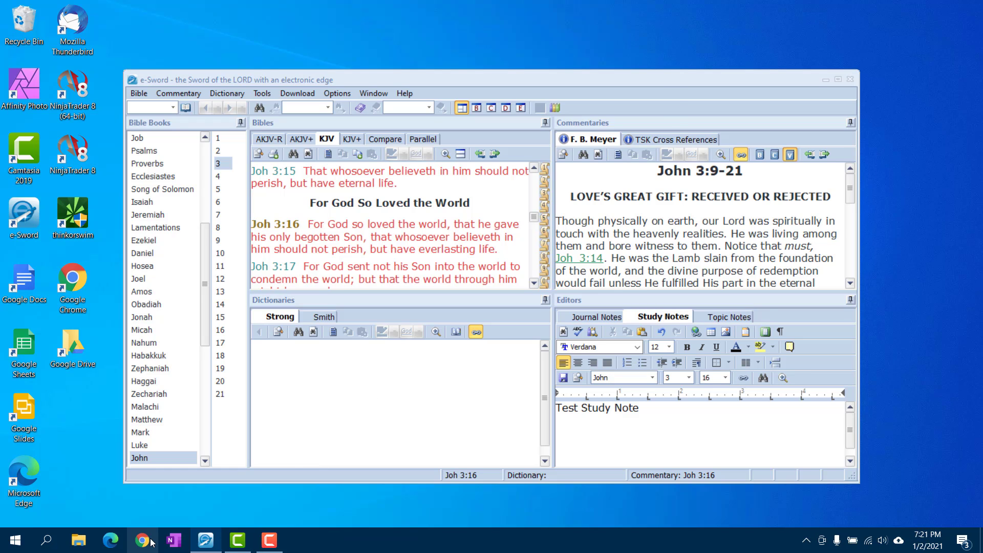
text(b)
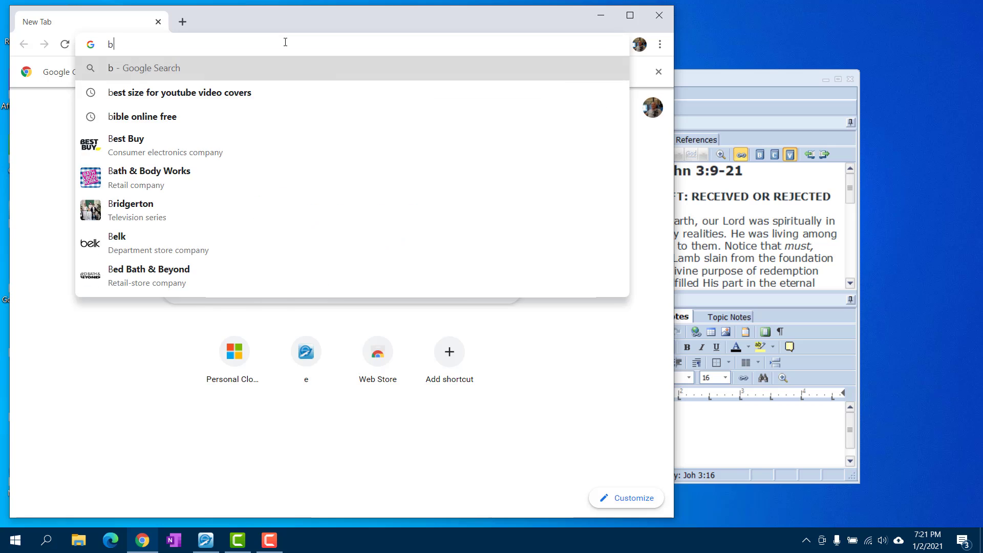
text(iblesupport)
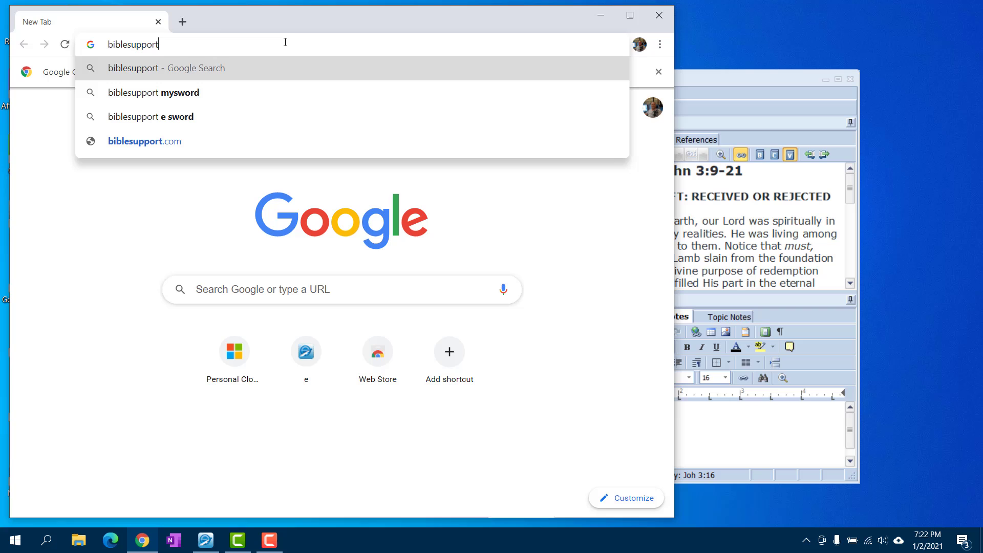
text(.com)
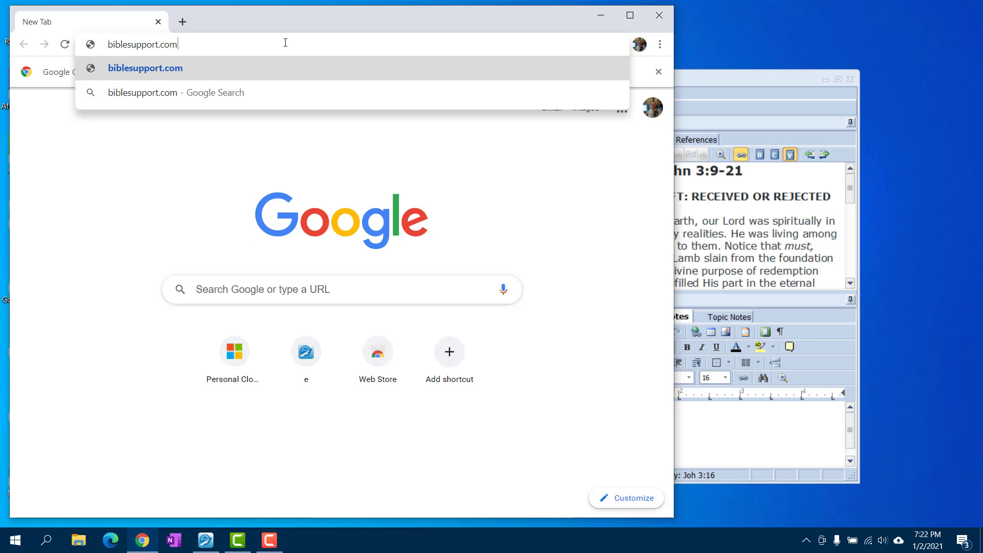
key(Return)
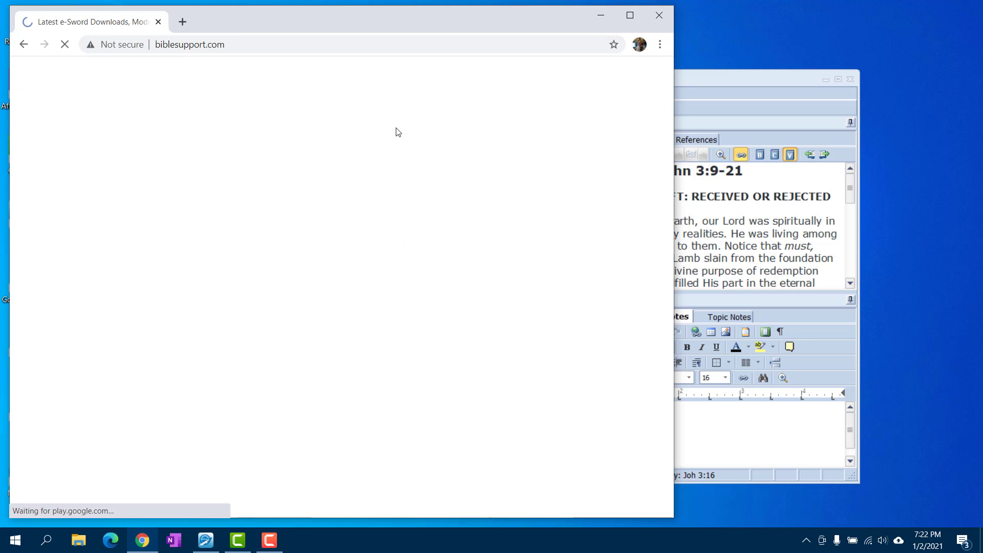
Search the Bible Support downloads for "installer", look over the results and close the browser
click(495, 100)
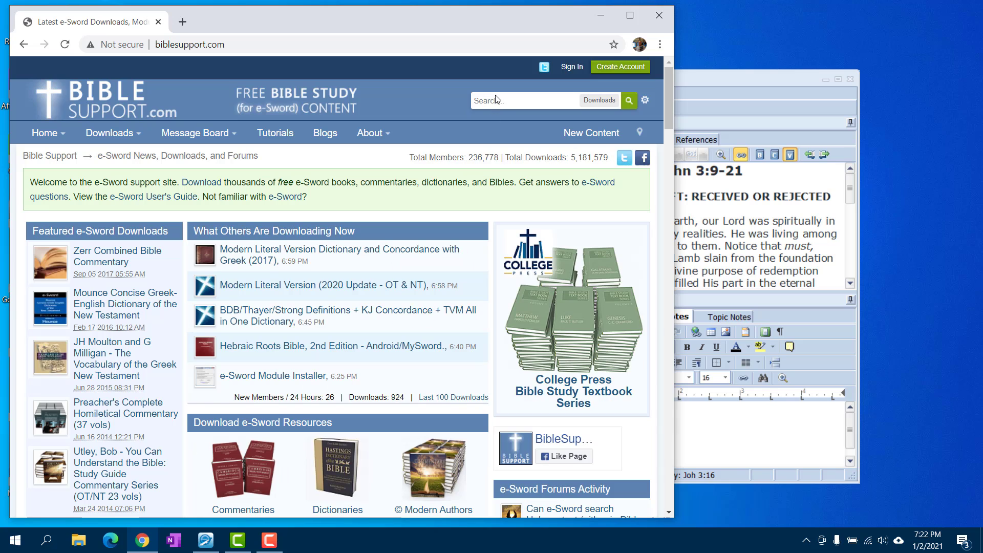
text(installer)
key(Return)
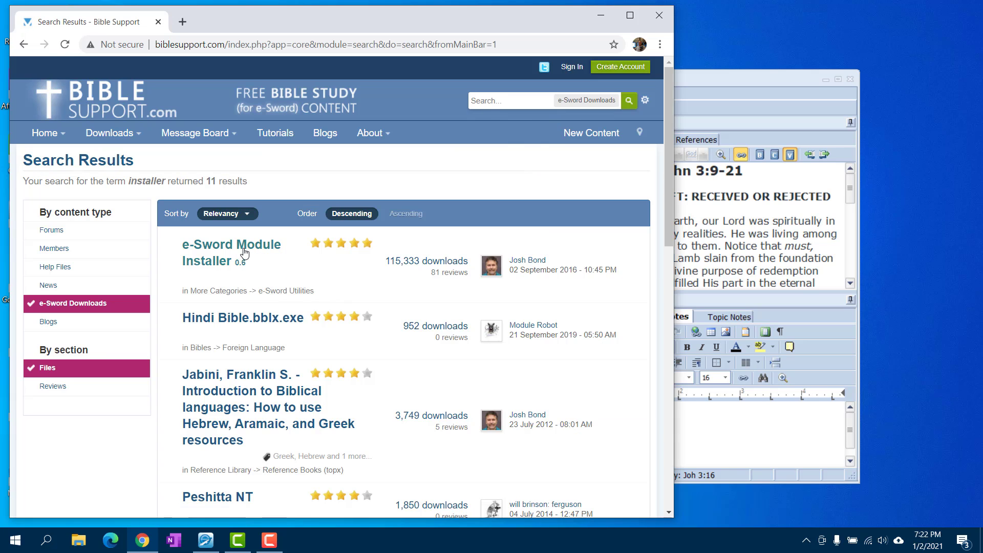
click(659, 20)
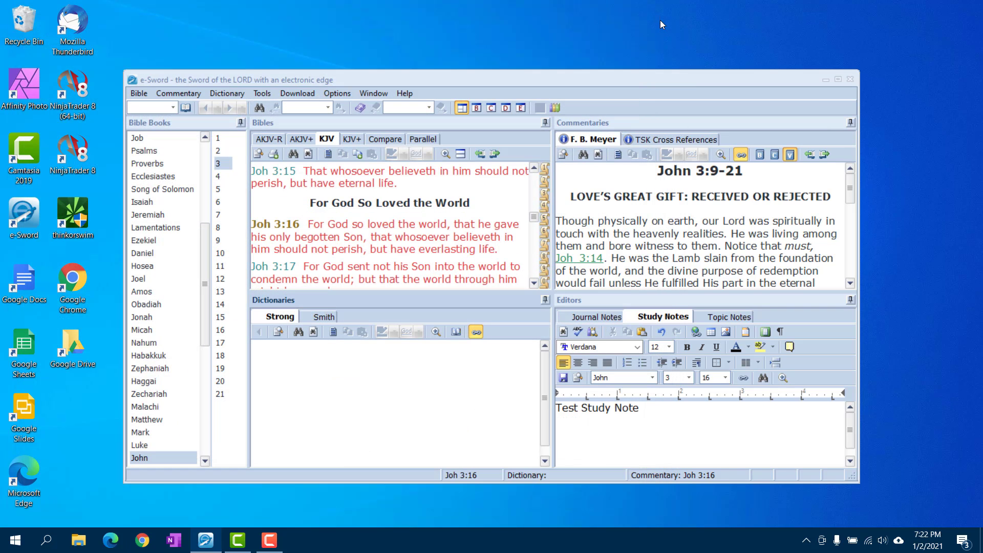